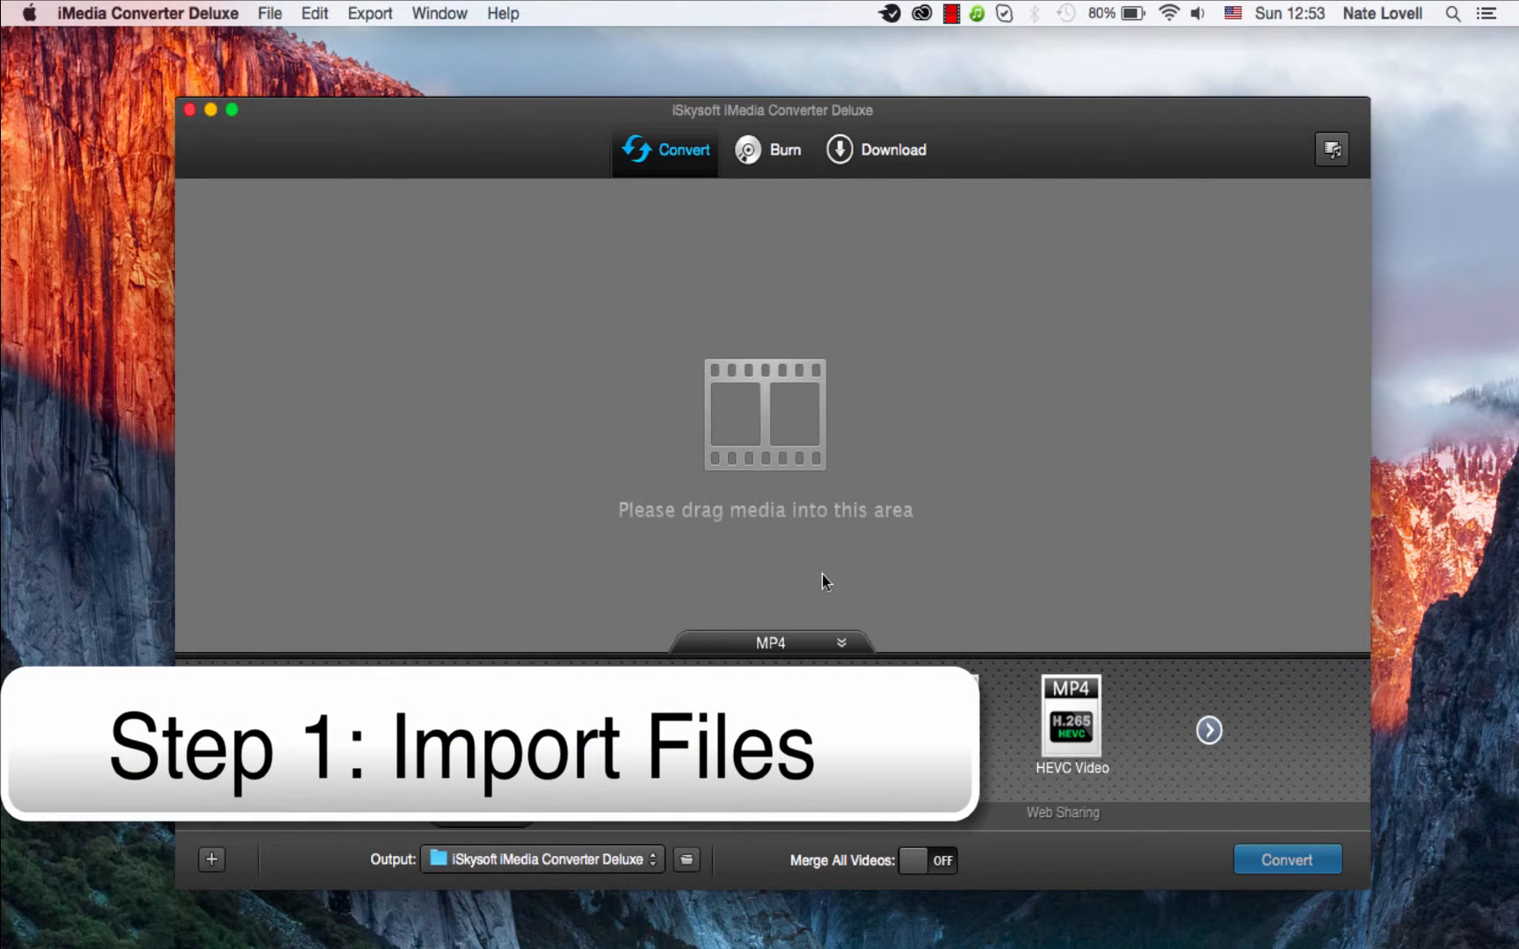
Step: Load Campus Pathway.mp4 into the converter via File > Load Media Files
click(270, 14)
click(287, 42)
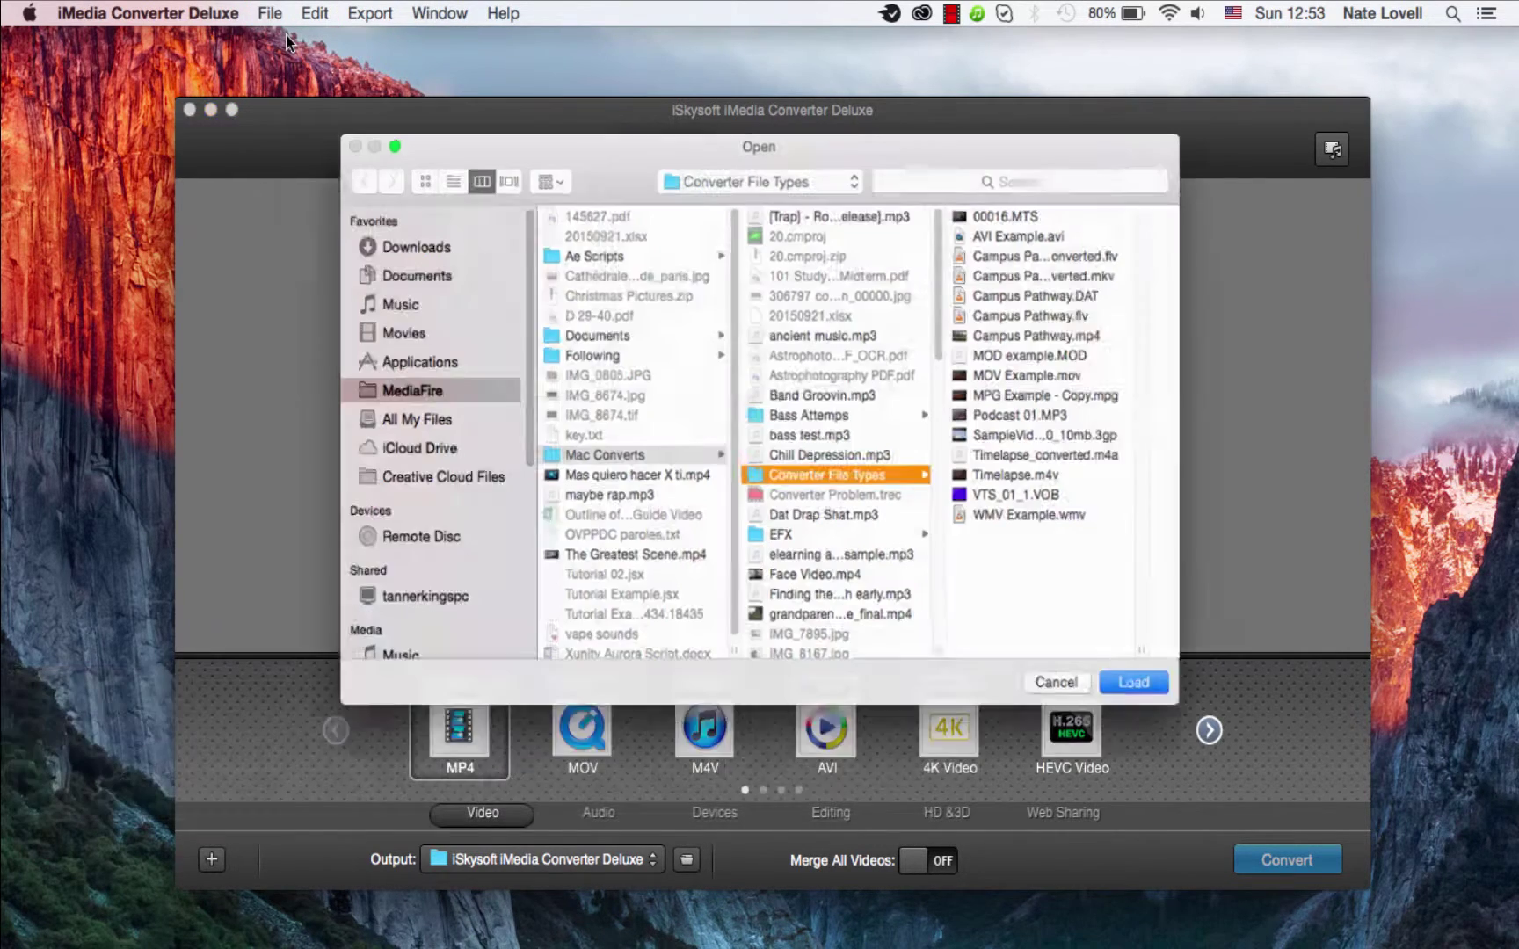
click(1100, 334)
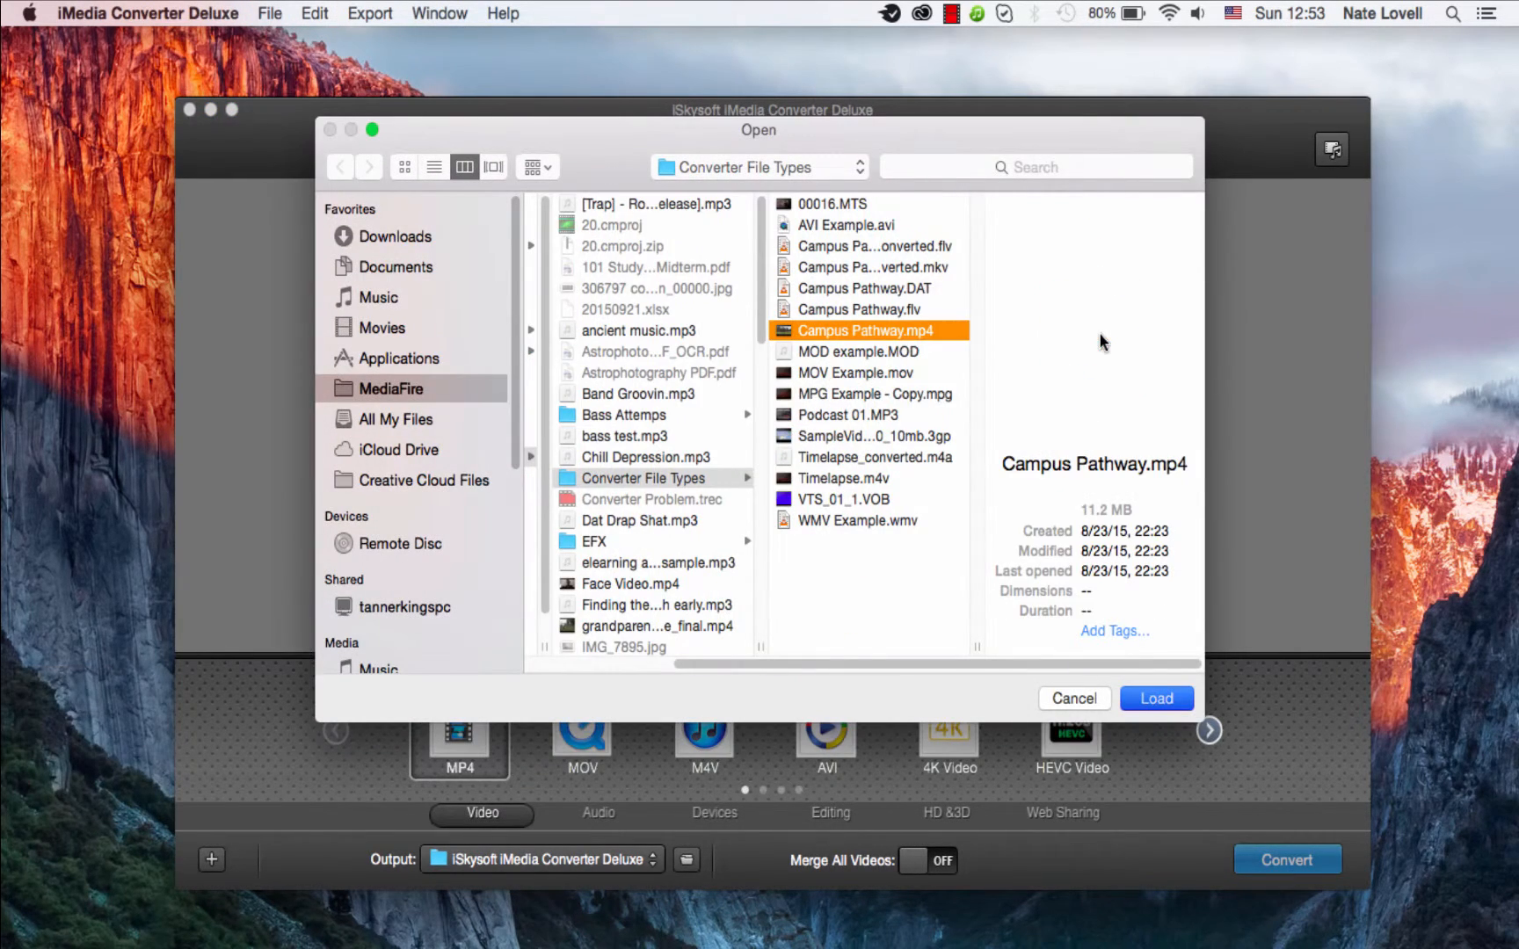
key(Return)
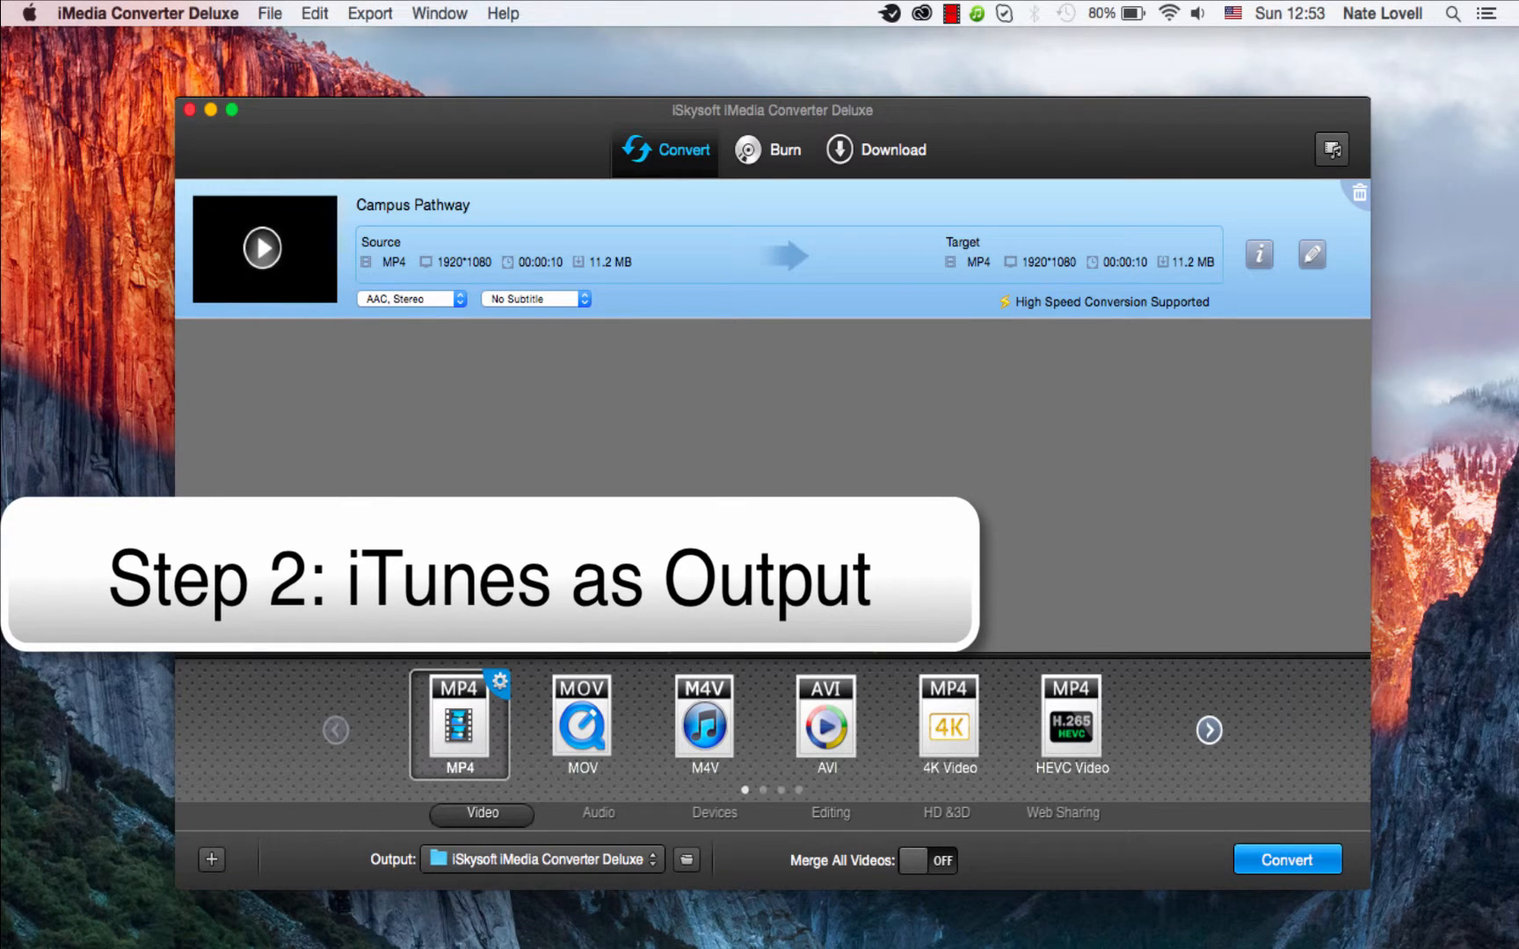
Step: Set M4V output with default encoding settings, keeping the iSkysoft iMedia Converter Deluxe output folder
click(723, 701)
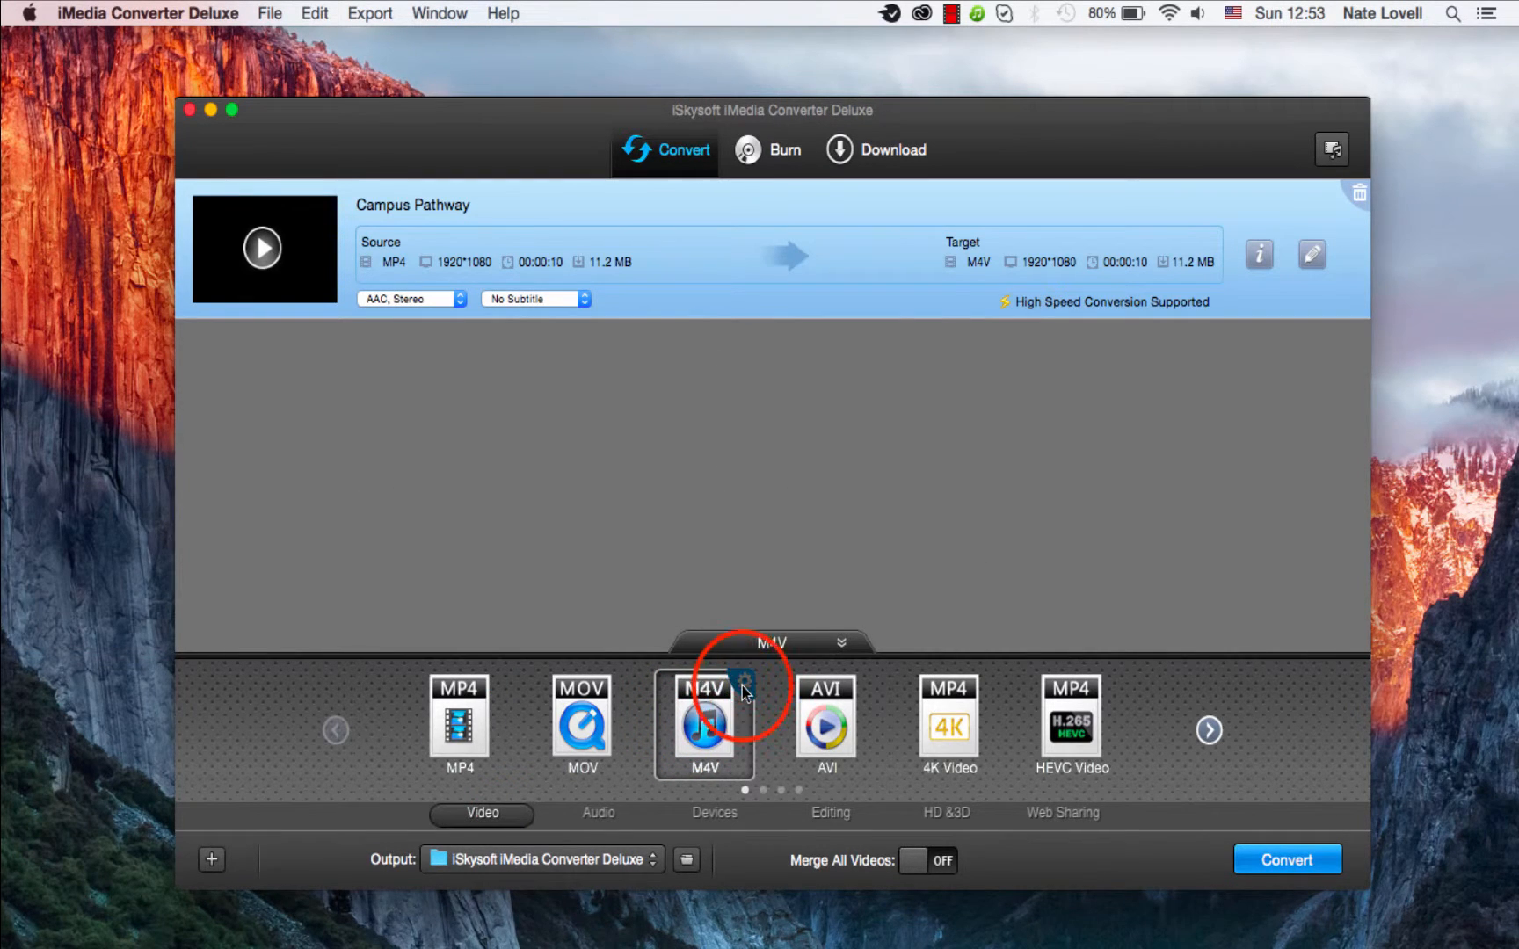
click(745, 689)
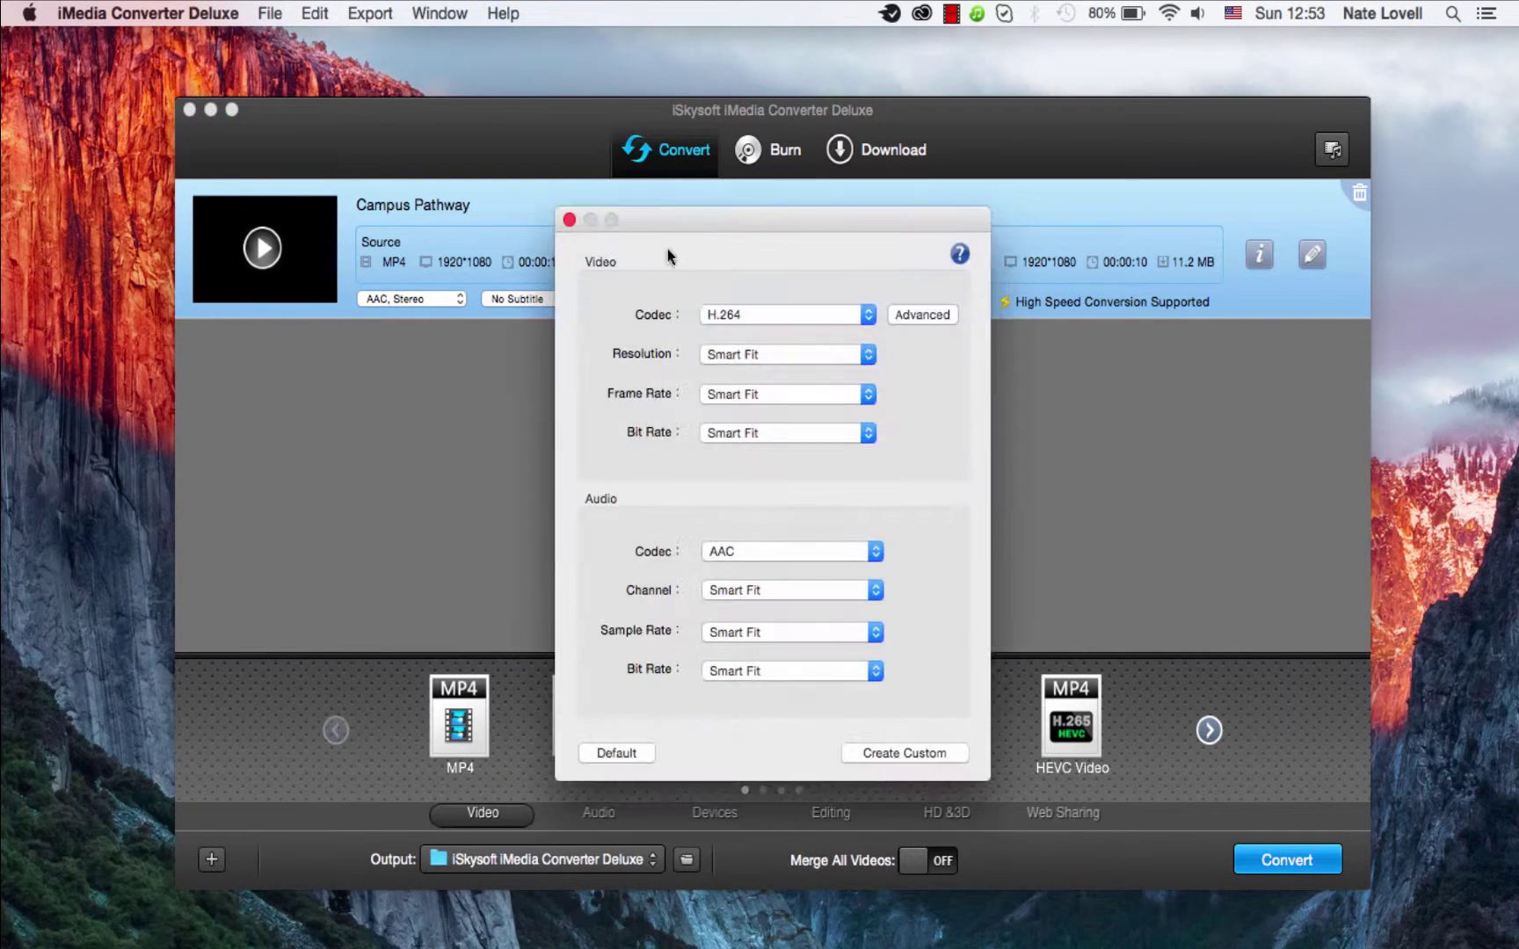
click(567, 222)
click(576, 861)
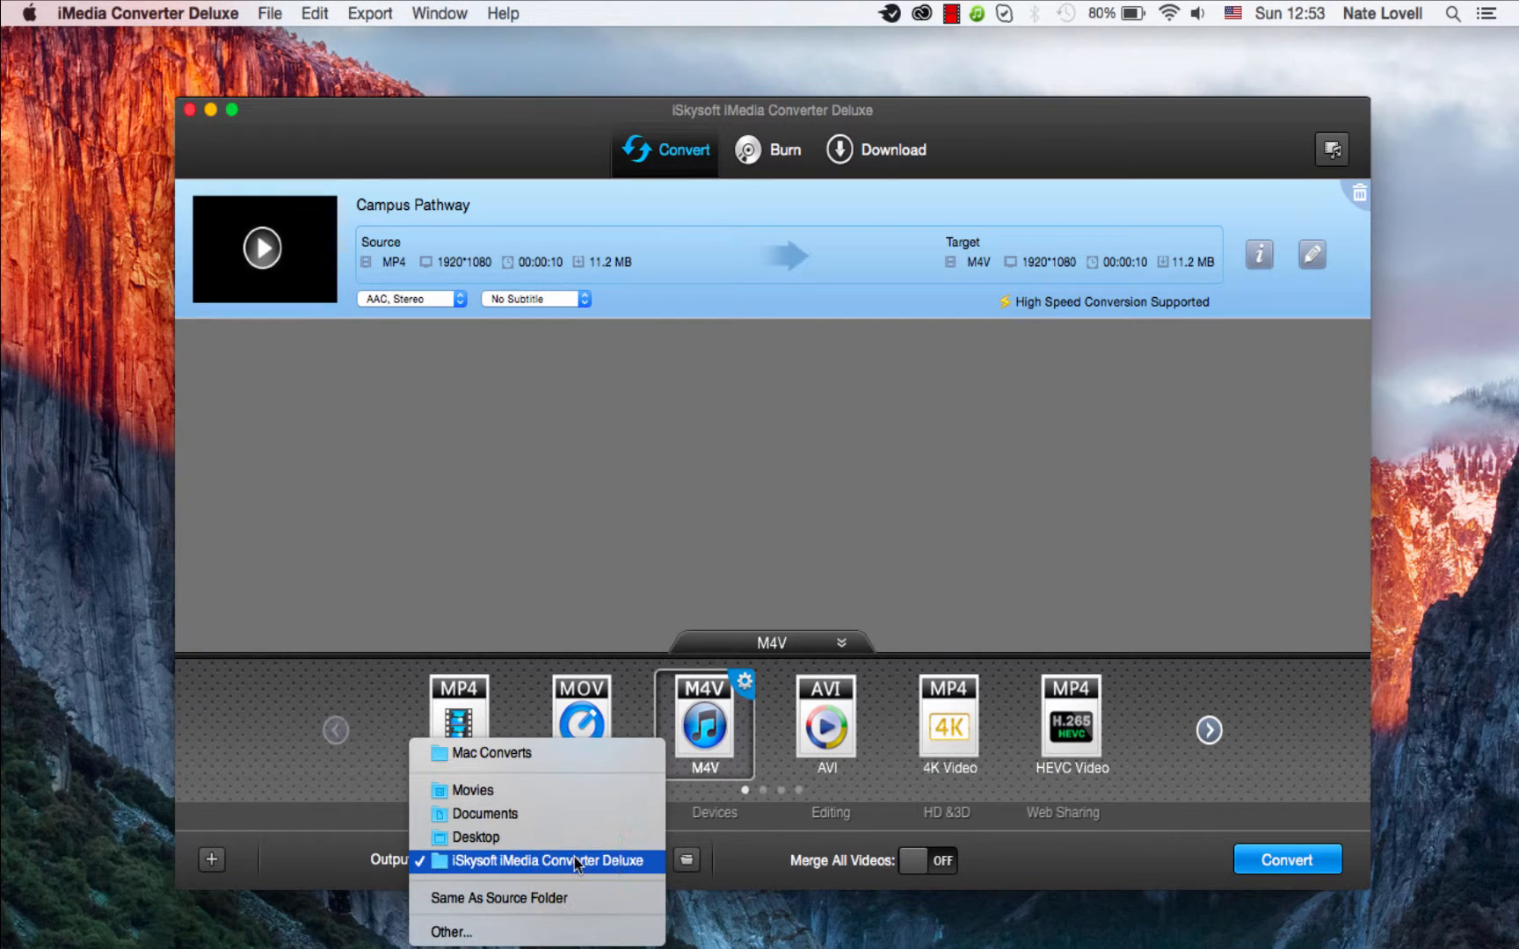
click(546, 861)
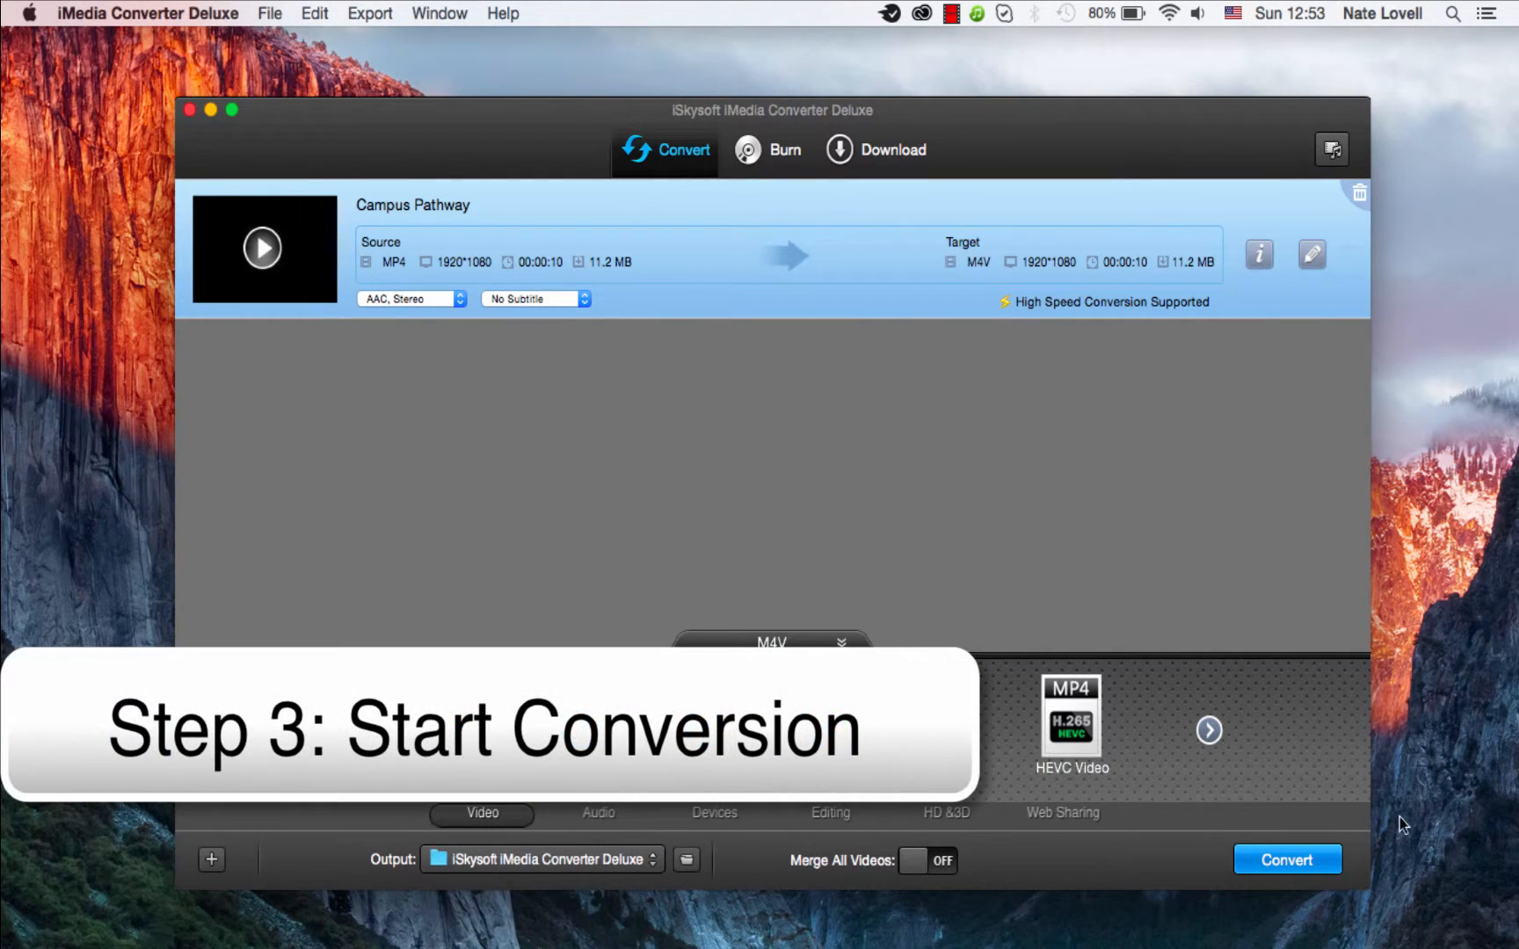
Step: Convert the clip and drag Campus Pathway_converted.m4v from the output folder into iTunes
click(1312, 863)
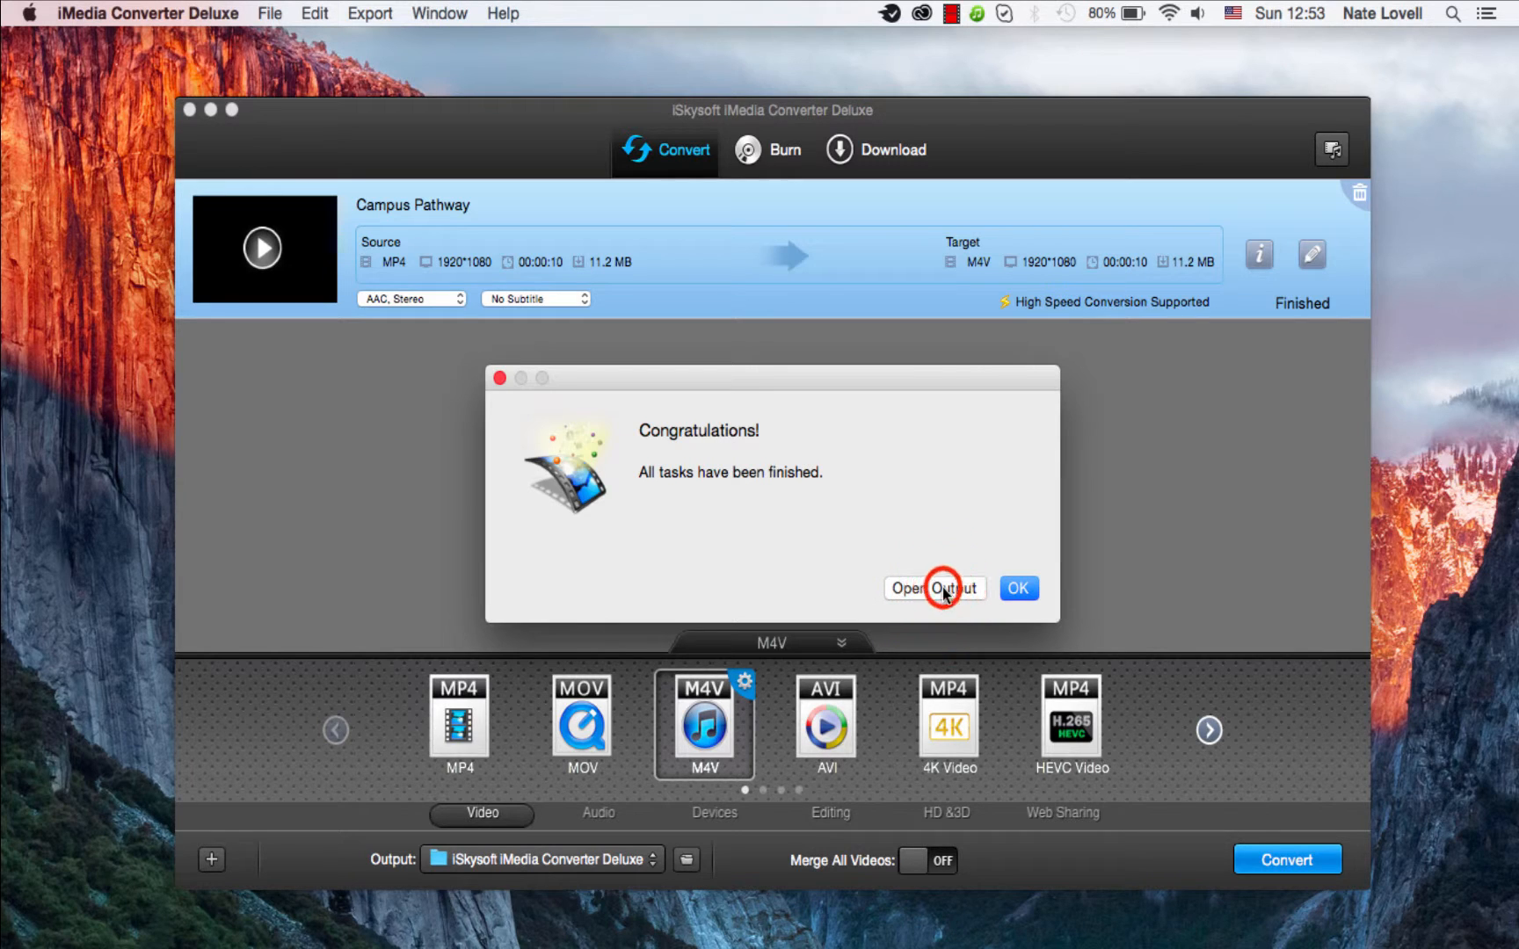
click(942, 587)
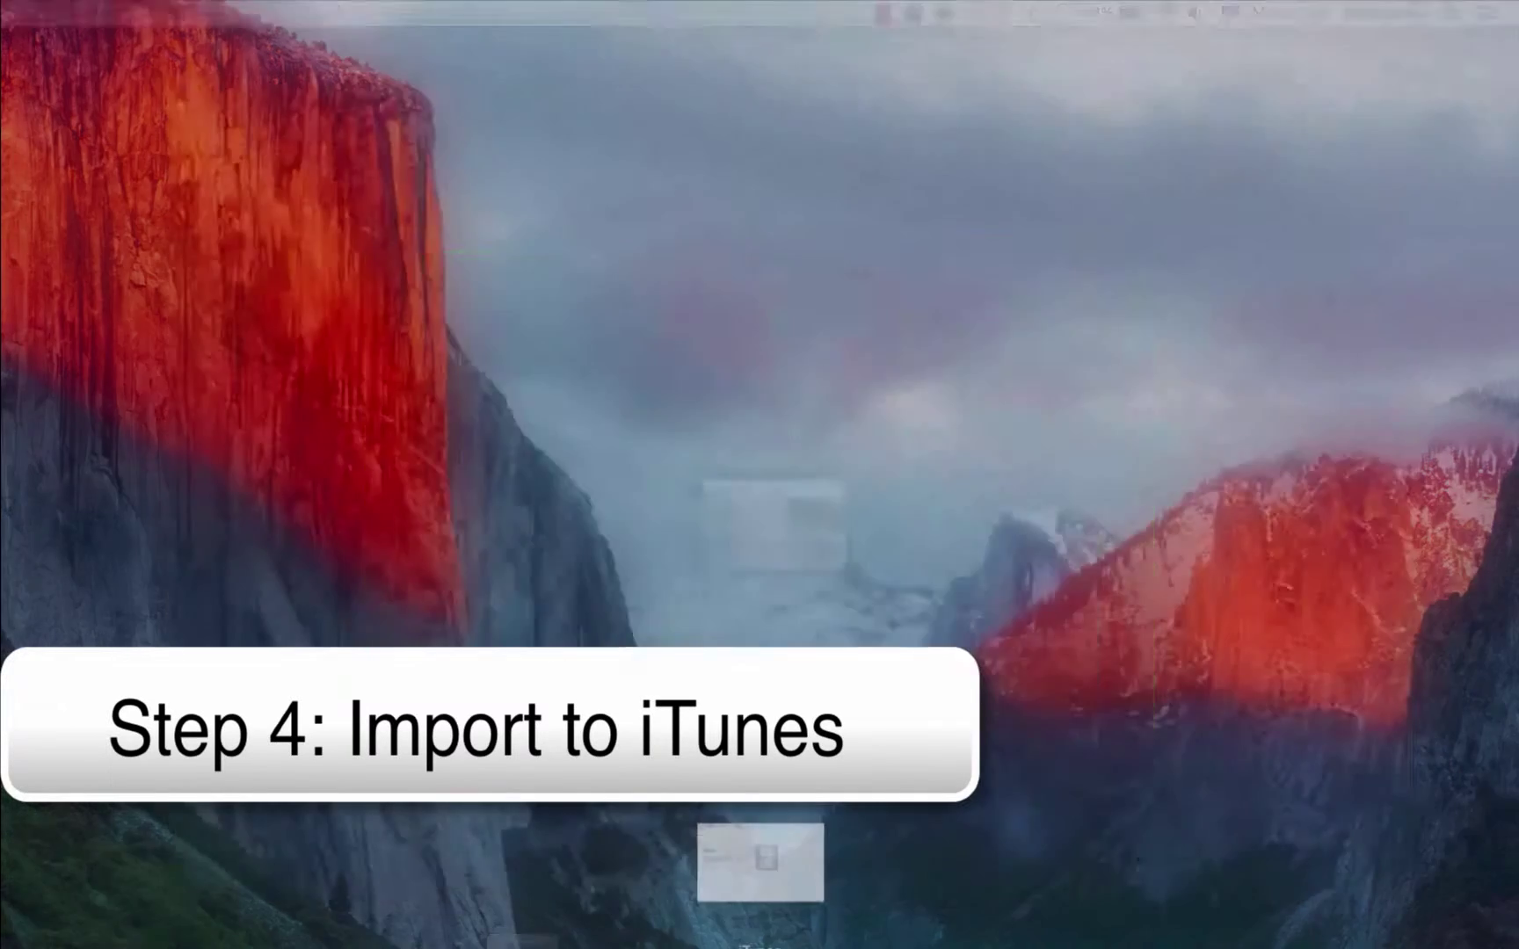
mouse_move(861, 262)
mouse_down()
mouse_move(718, 850)
mouse_move(672, 516)
mouse_up()
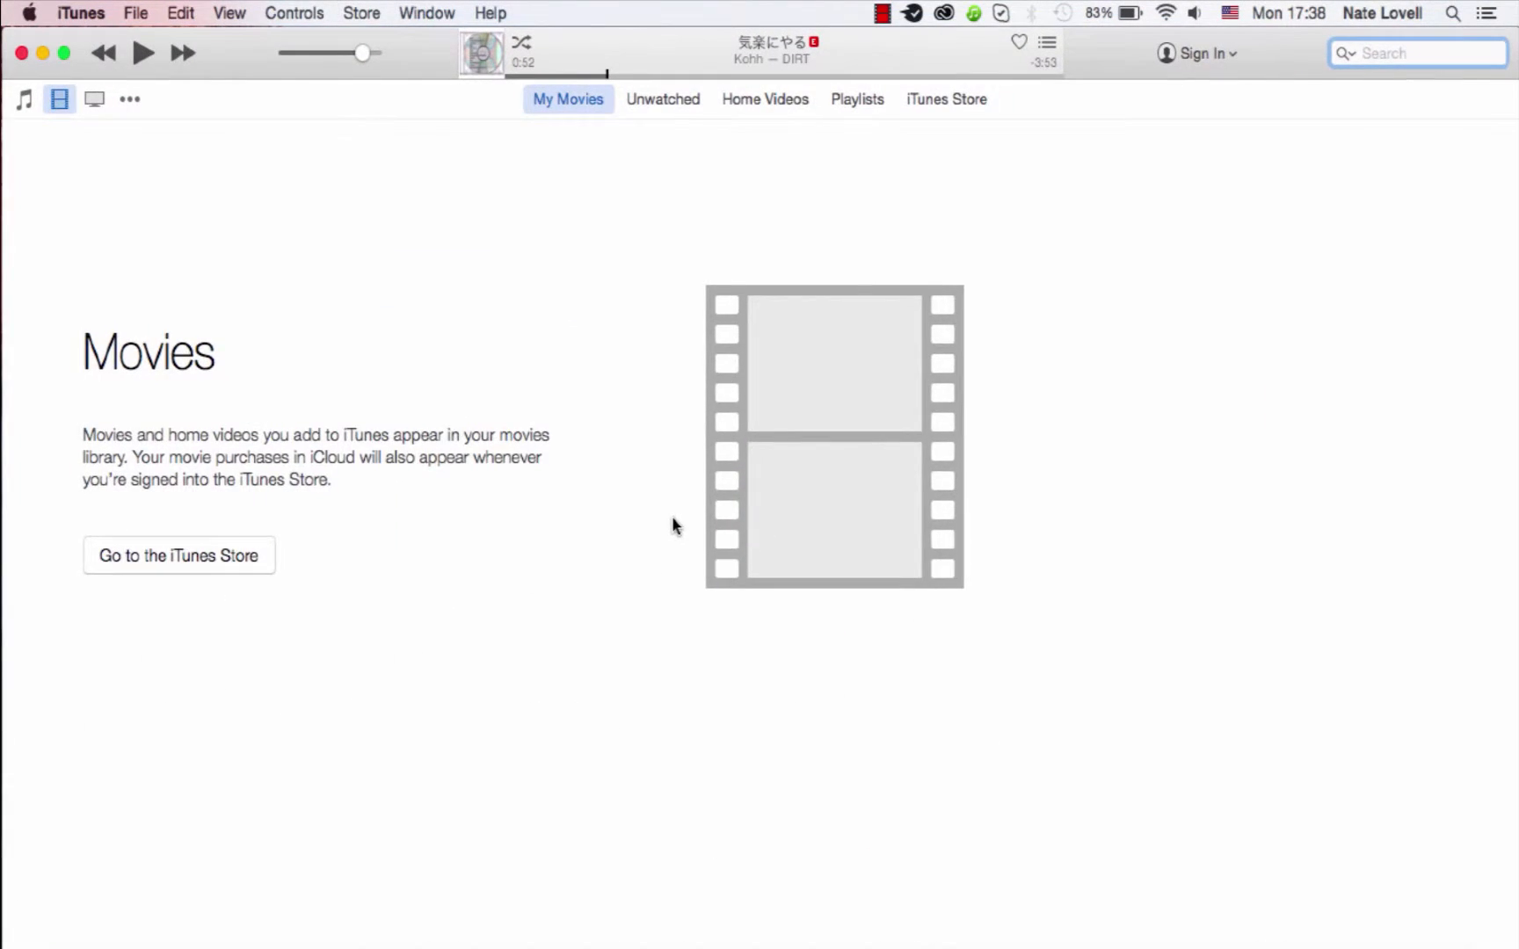